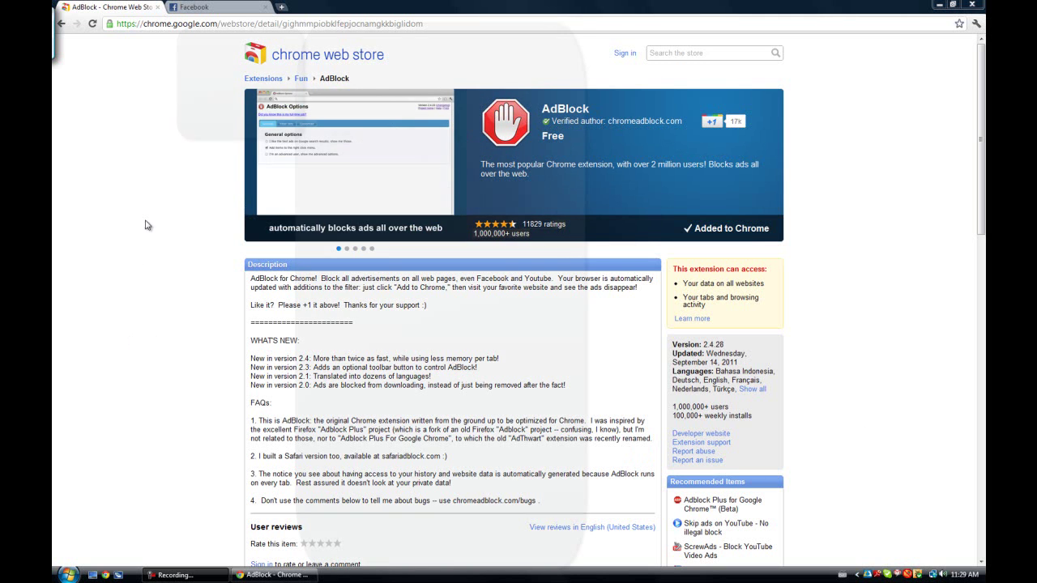
# Step: Scroll through the Facebook feed to check sponsored ads like the FatFX banner
pyautogui.click(202, 6)
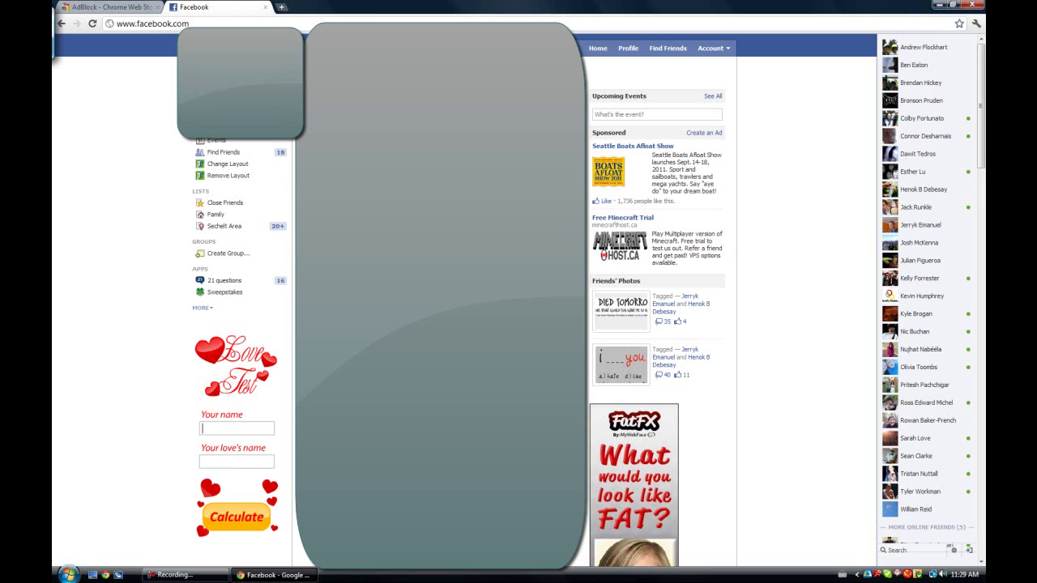
pyautogui.scroll(-1, 518, 300)
pyautogui.scroll(-2, 519, 300)
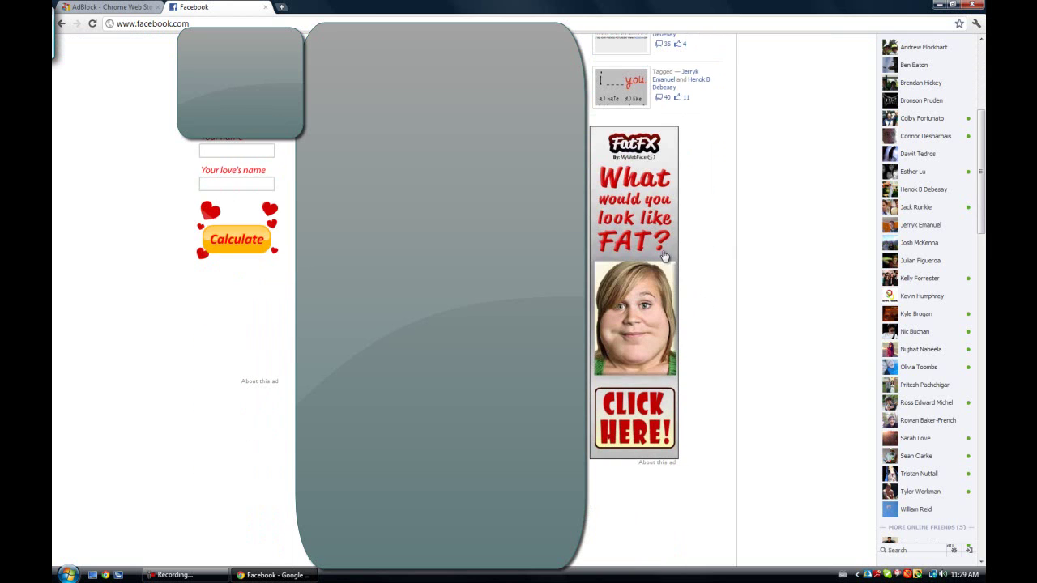
pyautogui.scroll(-4, 519, 299)
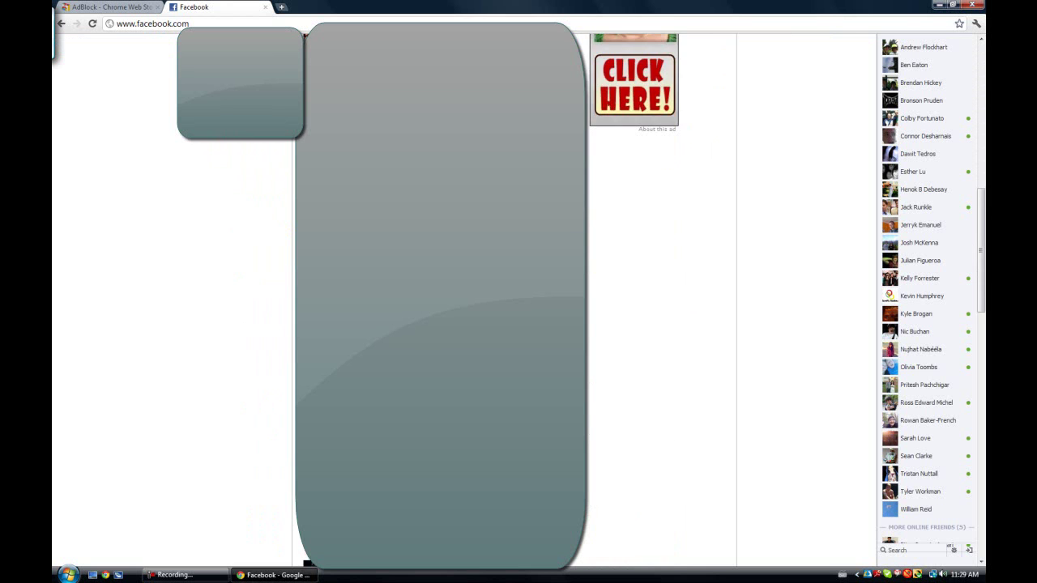
pyautogui.scroll(-2, 307, 563)
pyautogui.scroll(-2, 307, 563)
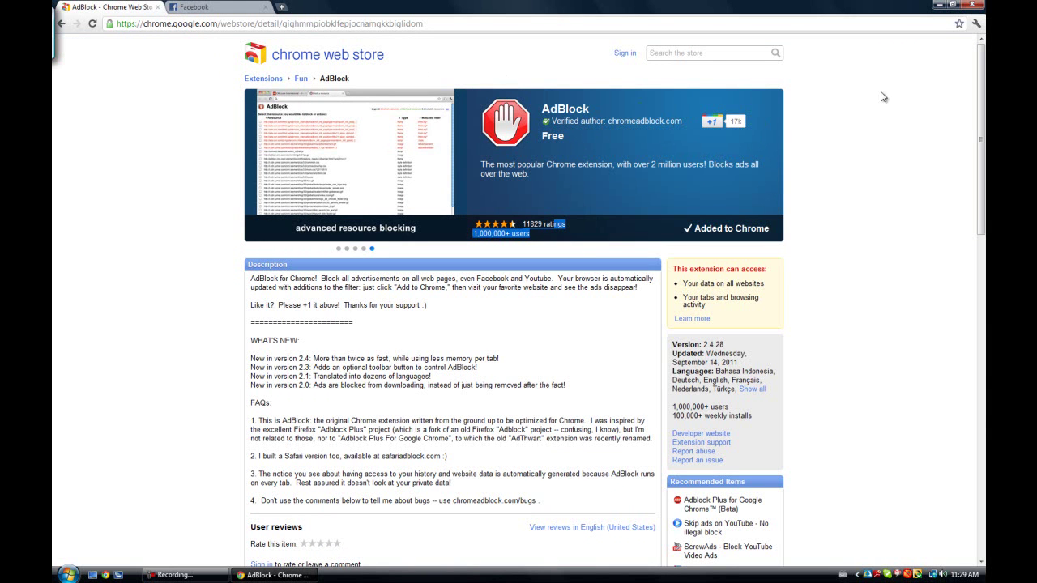
# Step: Bring up Chrome's wrench menu with Tools expanded toward the Extensions entry
pyautogui.click(976, 24)
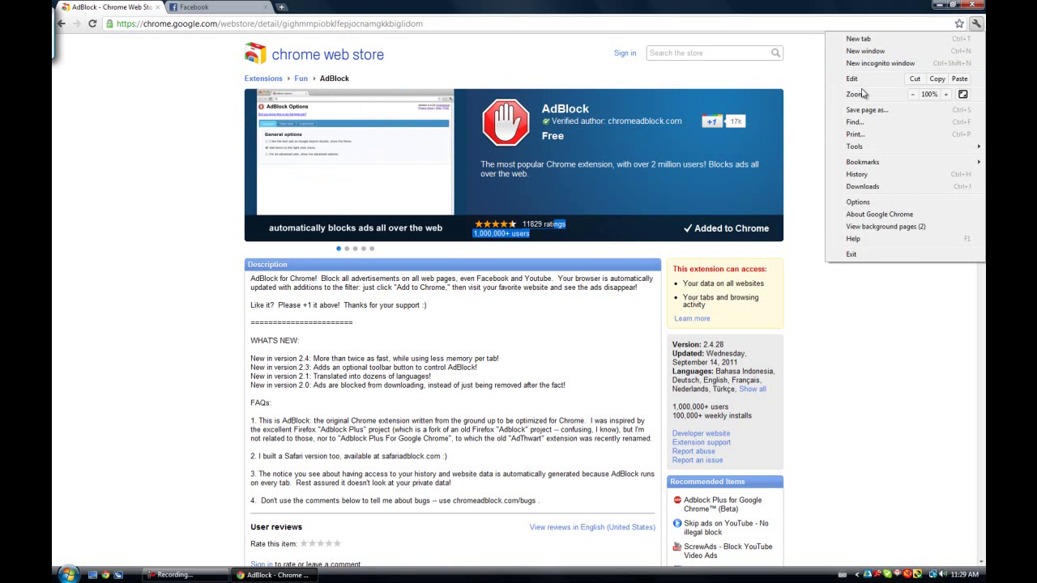
pyautogui.click(978, 26)
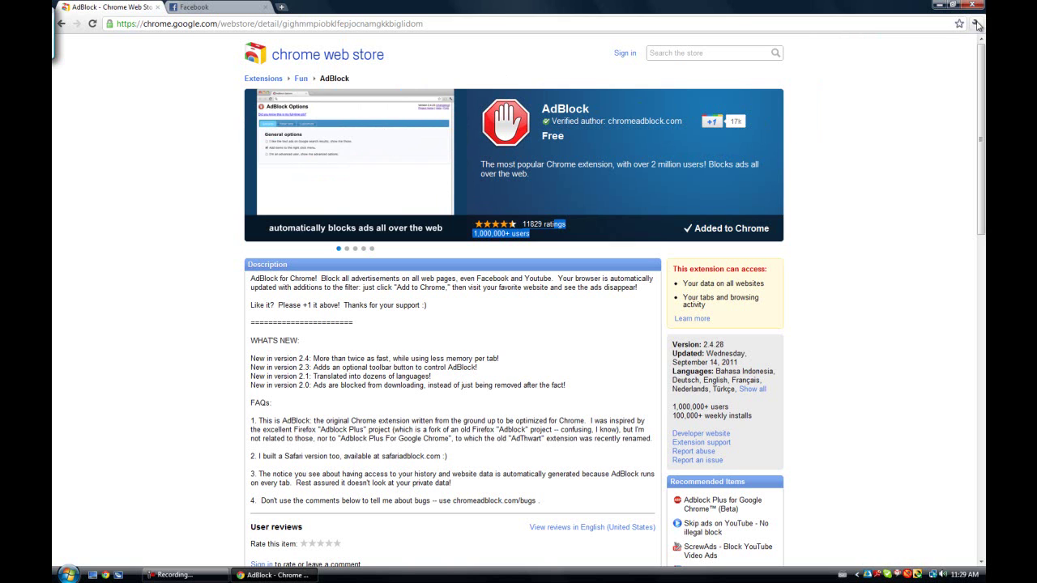
pyautogui.click(226, 570)
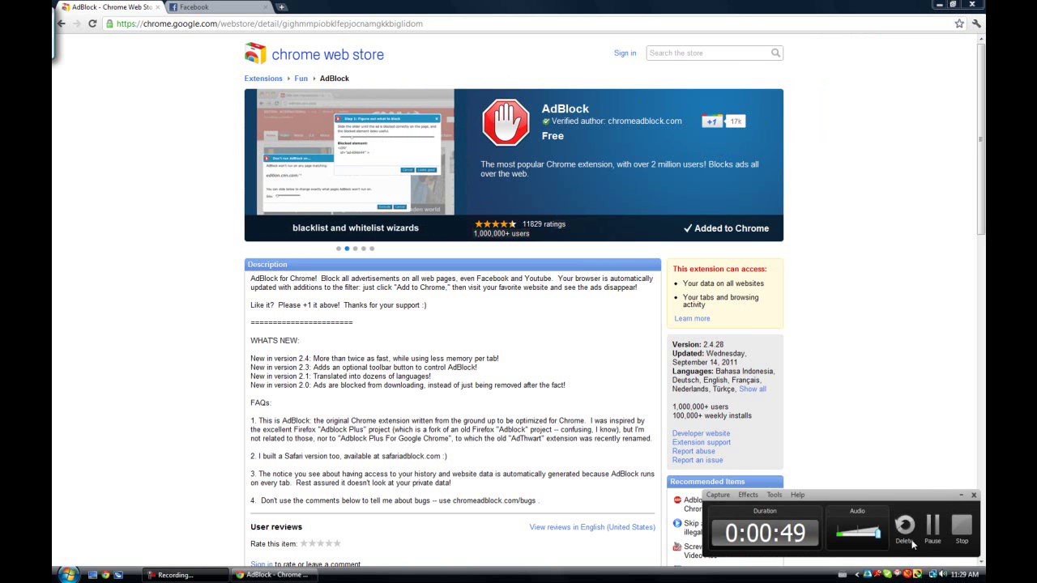
pyautogui.click(934, 528)
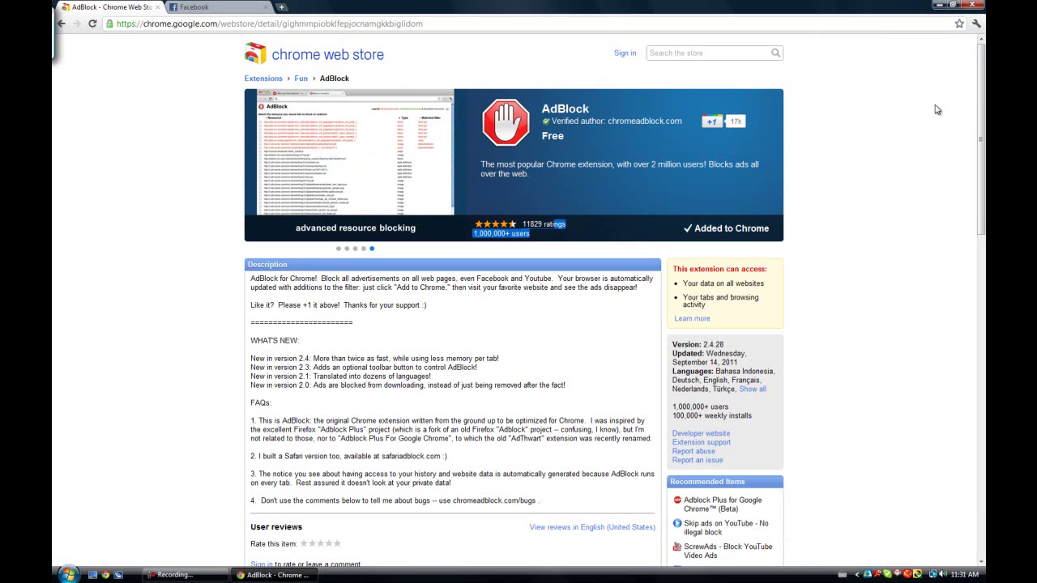
pyautogui.click(977, 24)
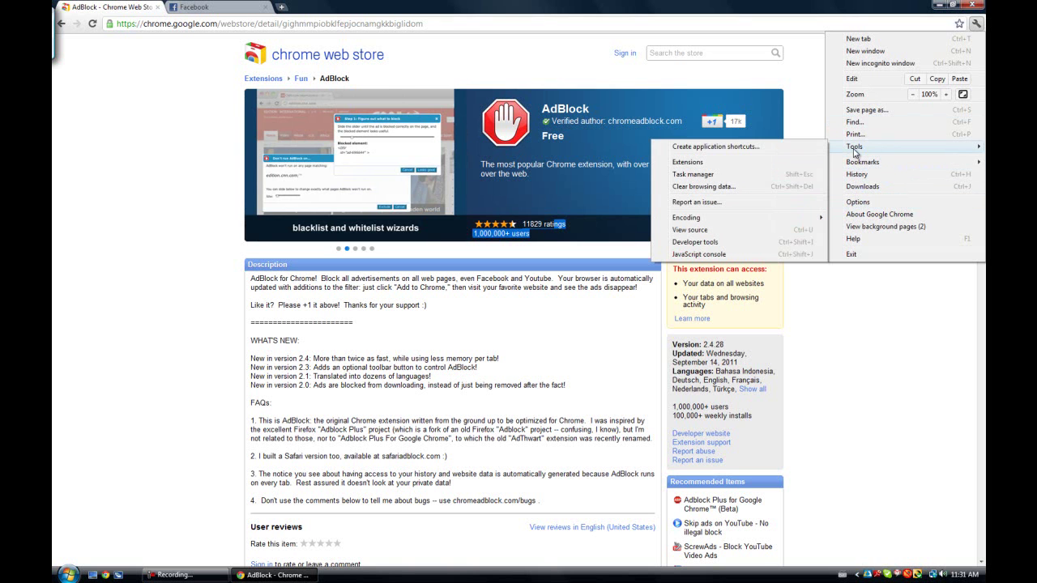
pyautogui.moveTo(855, 147)
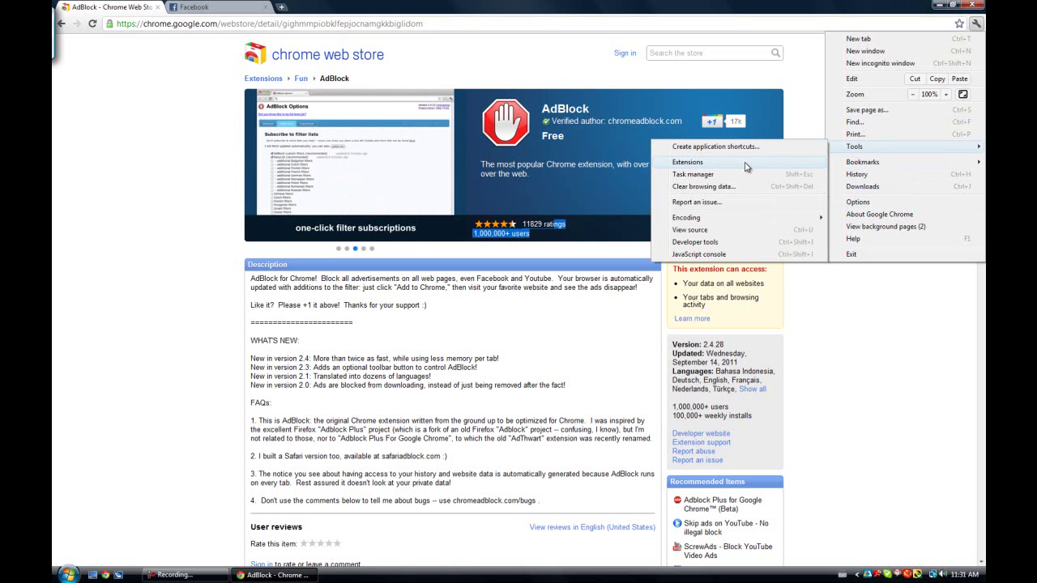
# Step: Uninstall AdBlock from the Extensions page, leaving three extensions, and return to its store tab
pyautogui.click(747, 166)
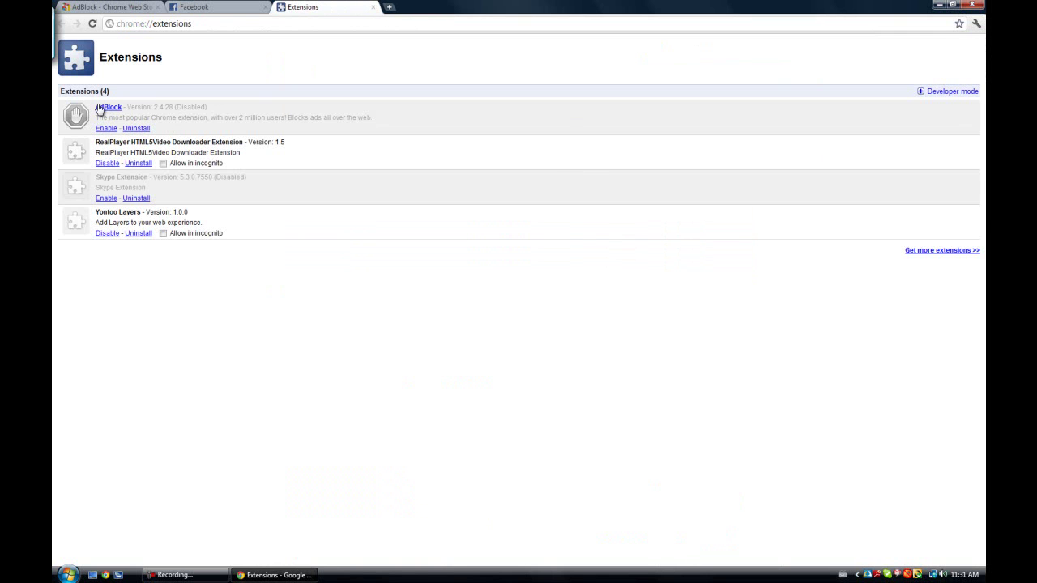
pyautogui.click(136, 128)
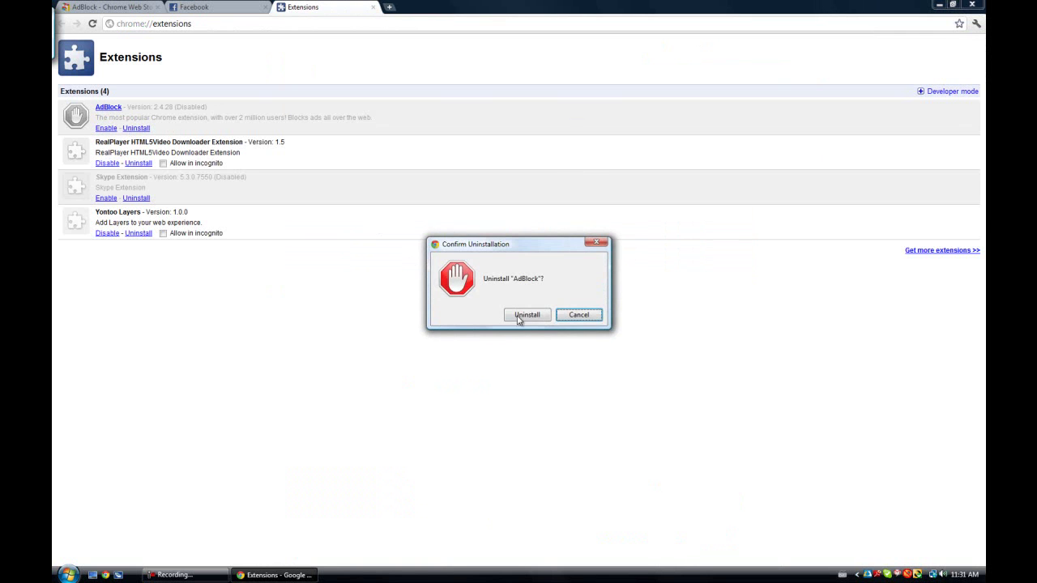
pyautogui.click(546, 318)
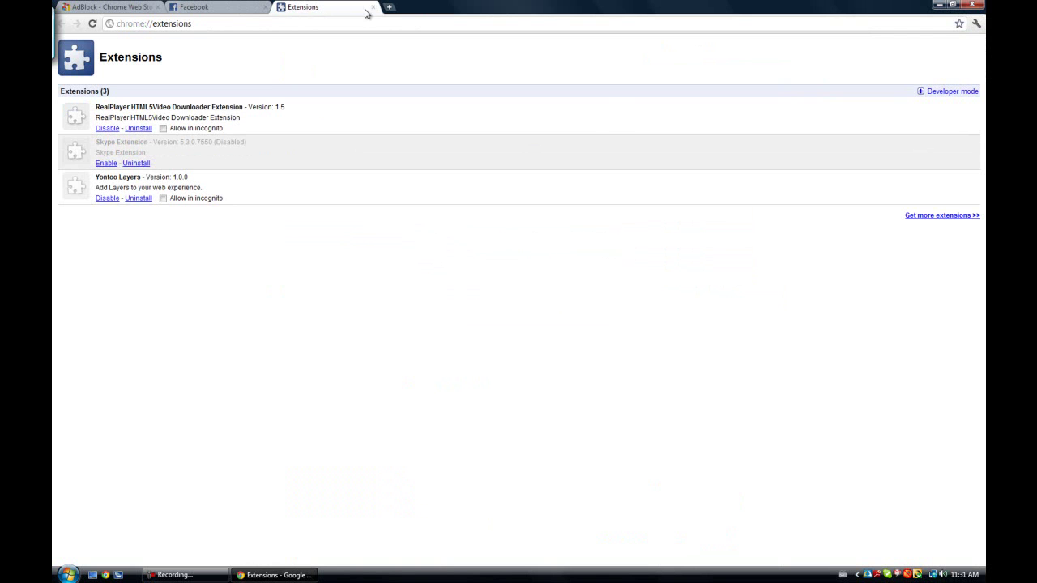
pyautogui.click(128, 6)
# Step: Close the Extensions tab and reload the AdBlock store page so it offers Add to Chrome
pyautogui.click(375, 7)
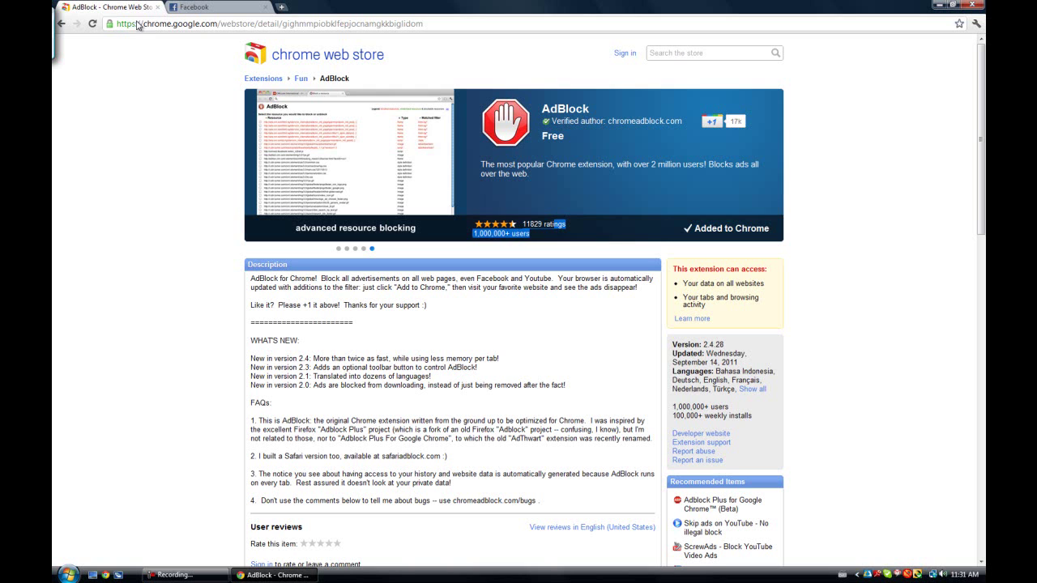
pyautogui.click(202, 25)
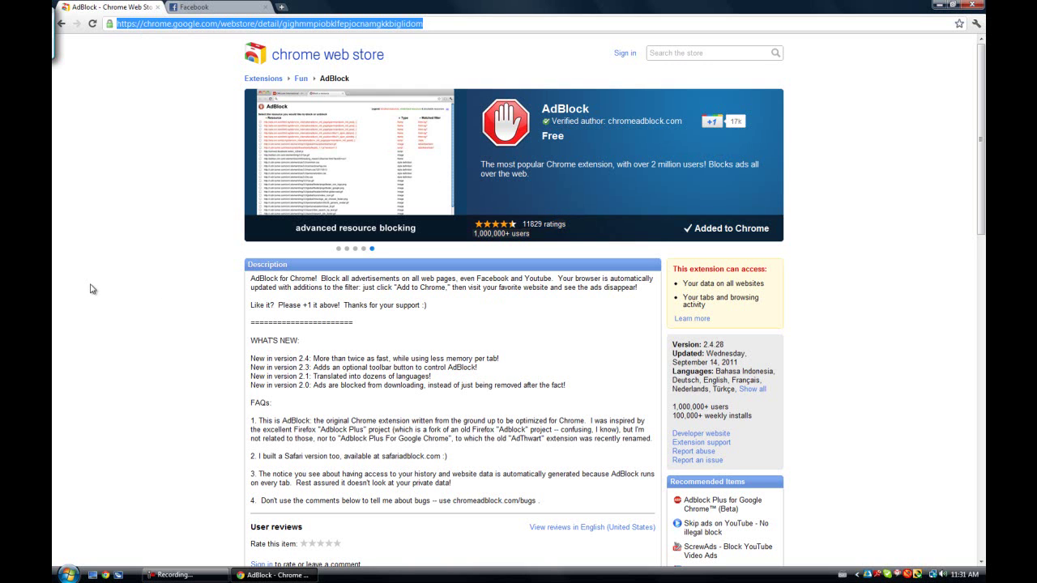
pyautogui.press('Return')
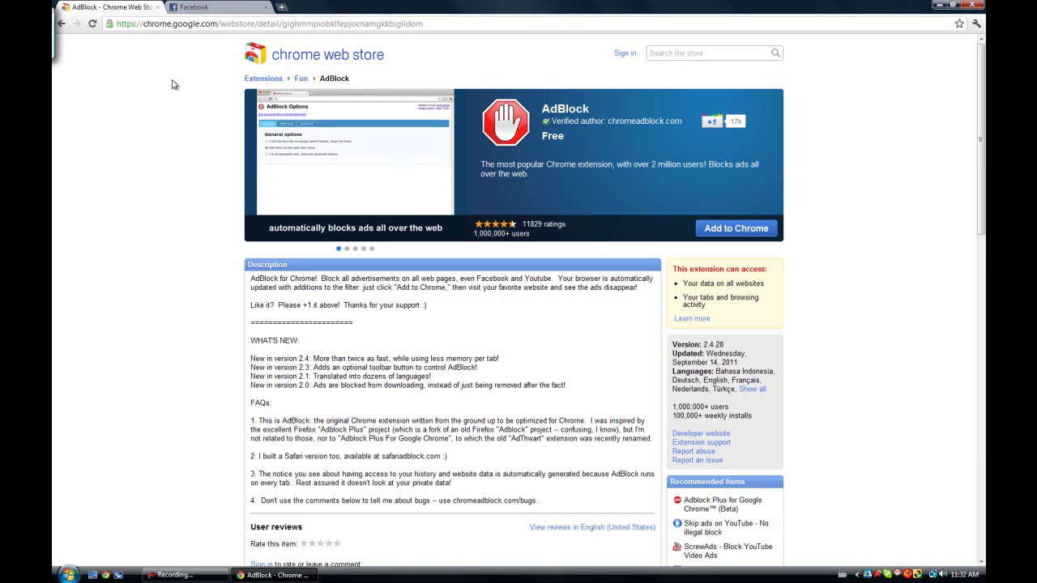
# Step: Search Google for 'google adblock' in a new tab
pyautogui.click(281, 7)
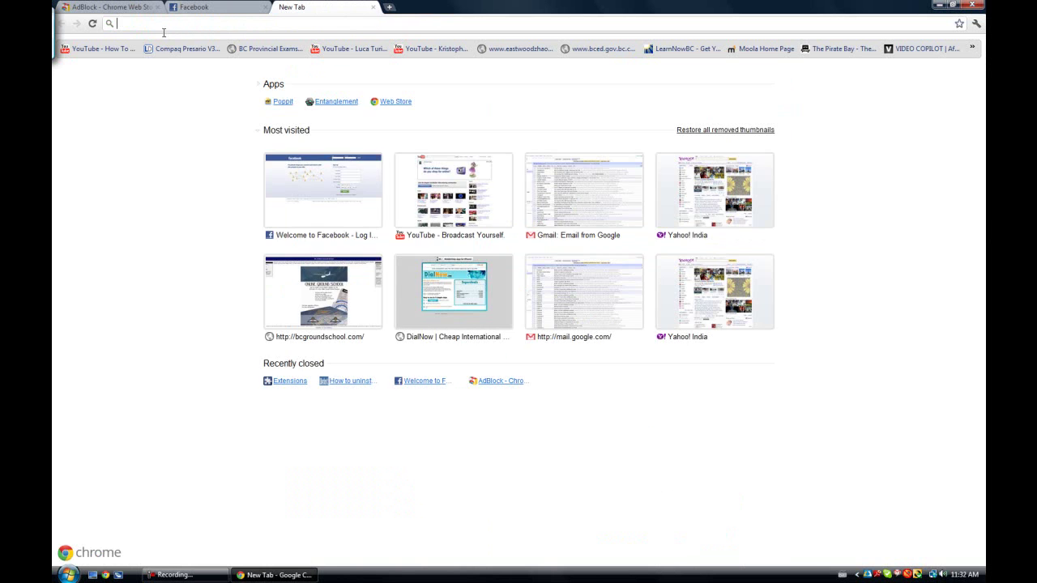
pyautogui.moveTo(286, 129)
pyautogui.write('google')
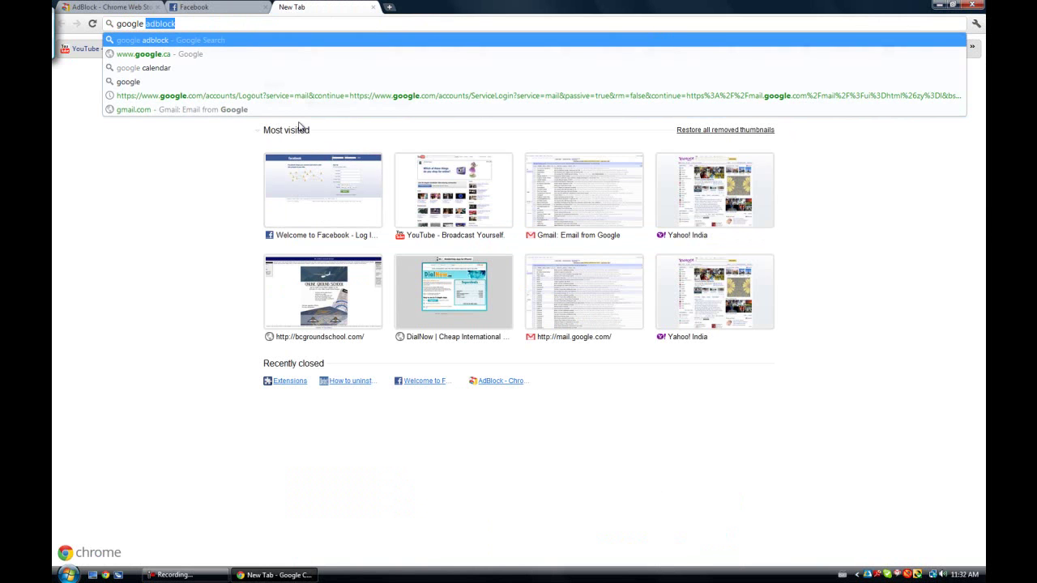
pyautogui.press('Return')
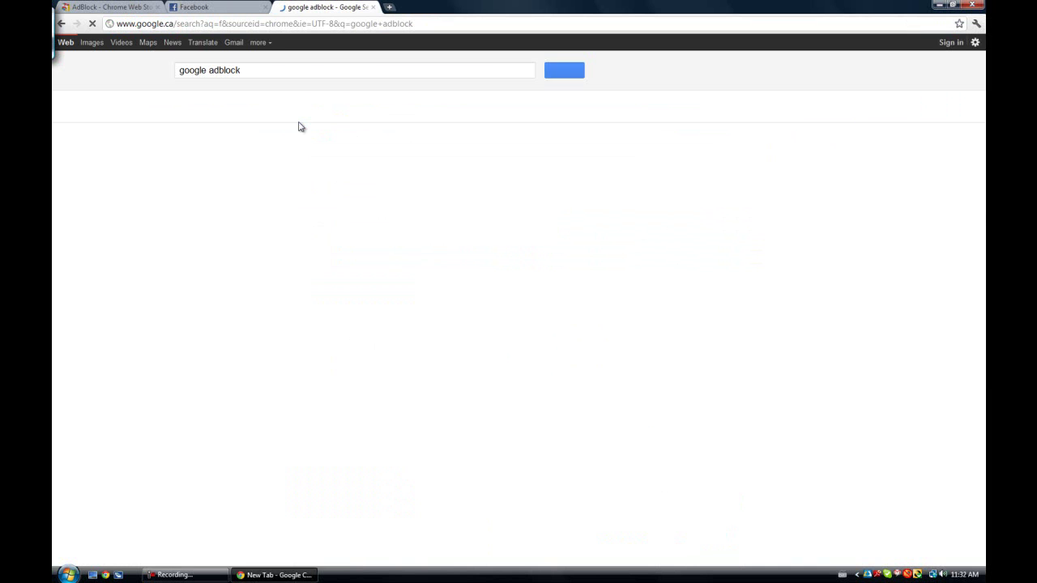
# Step: Reinstall AdBlock from the Web Store search result, closing the duplicate store tab
pyautogui.click(231, 146)
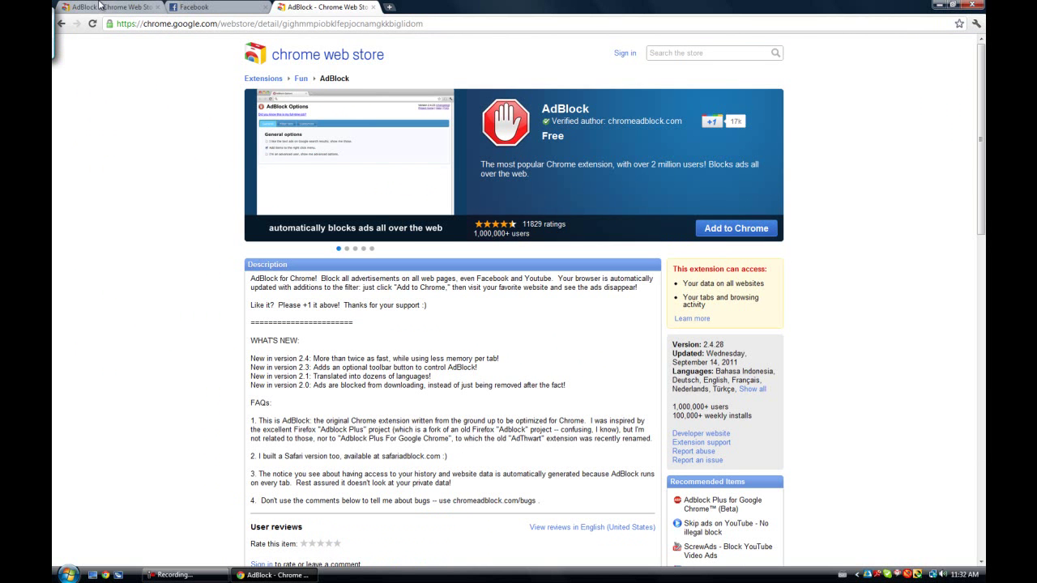
pyautogui.click(160, 6)
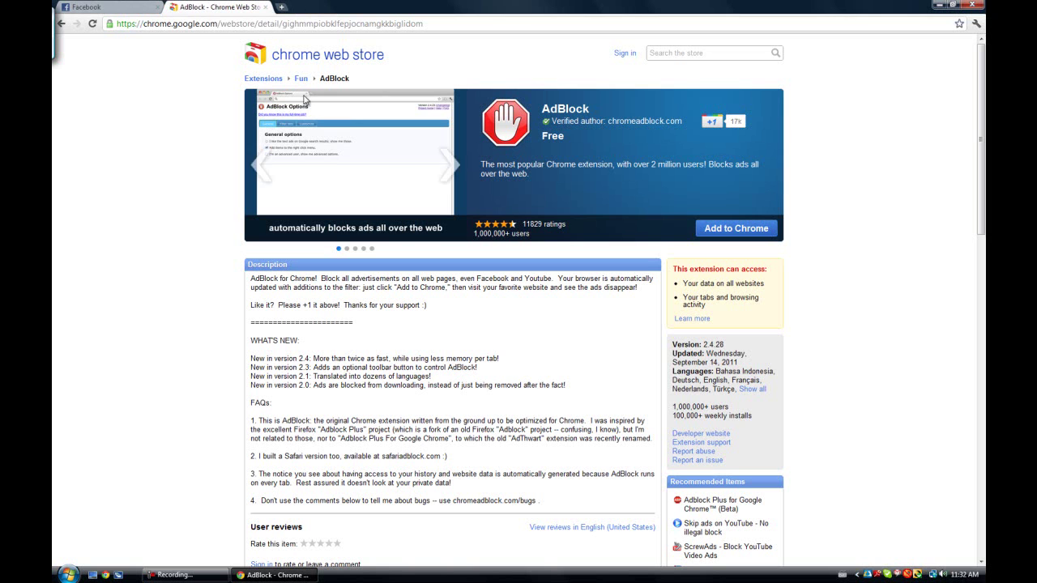
pyautogui.click(728, 230)
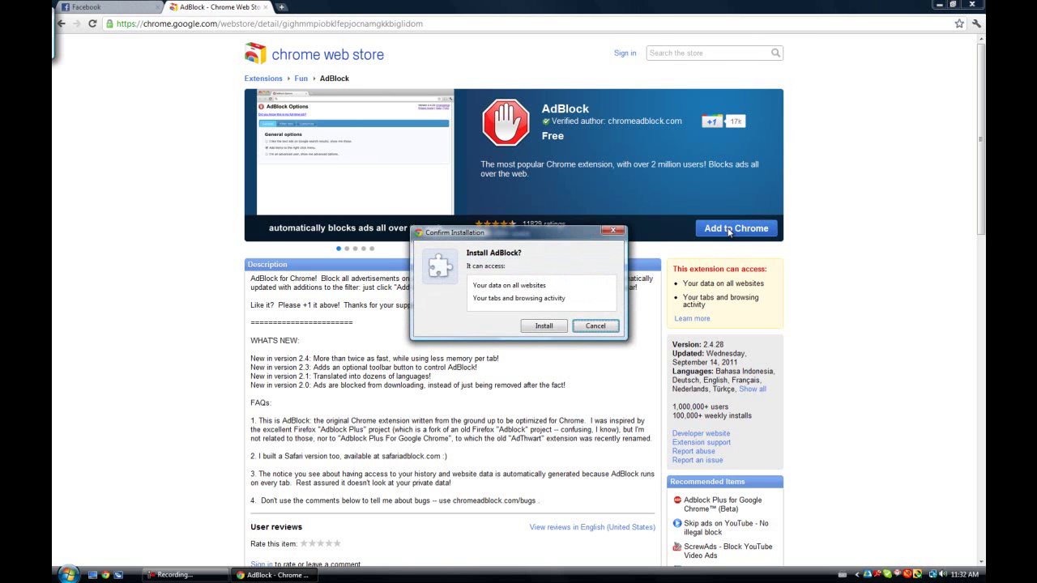
pyautogui.click(544, 327)
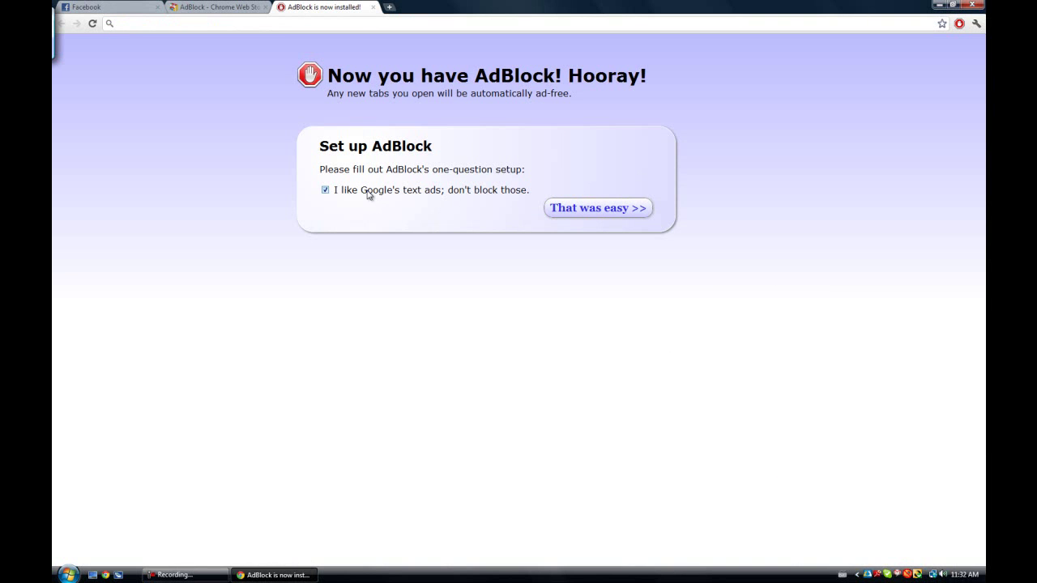
# Step: Opt out of Google text ads and finish AdBlock's one-question setup
pyautogui.click(328, 191)
pyautogui.click(596, 217)
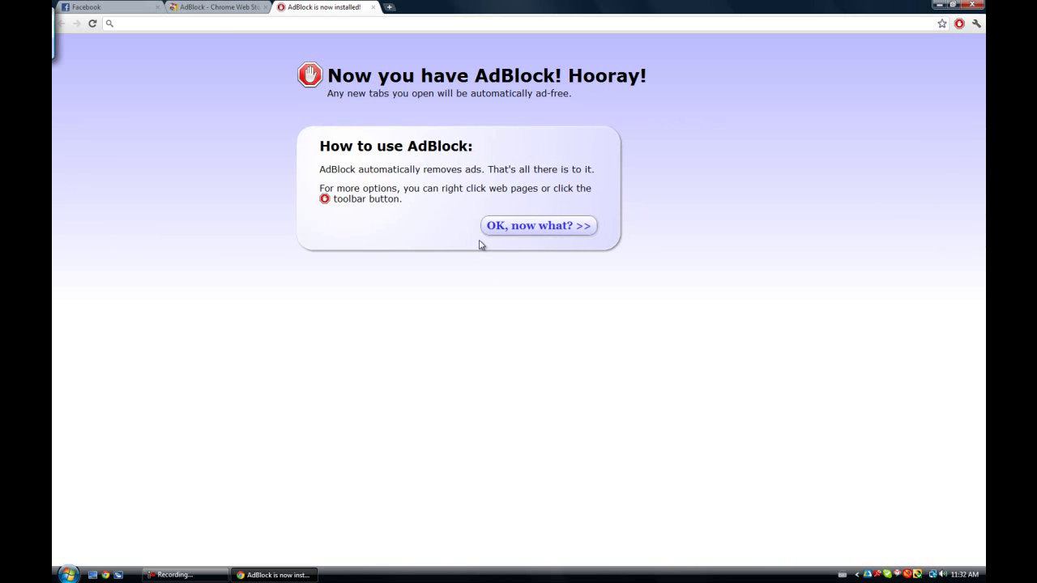
pyautogui.click(521, 227)
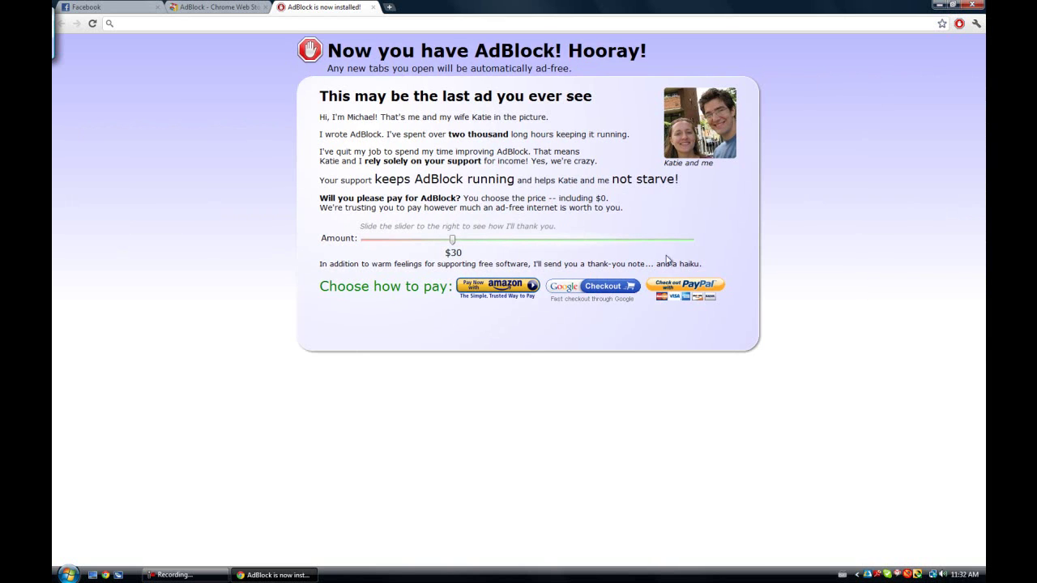
# Step: Move the pay-what-you-want Amount slider to $2, then $0, then the maximum
pyautogui.moveTo(453, 242); pyautogui.dragTo(370, 240)
pyautogui.moveTo(370, 241); pyautogui.dragTo(369, 242)
pyautogui.moveTo(369, 242)
pyautogui.mouseDown()
pyautogui.moveTo(693, 240)
pyautogui.moveTo(404, 243)
pyautogui.mouseUp()
# Step: Close the AdBlock installed tab and scroll the Facebook feed to check for remaining ads
pyautogui.click(374, 8)
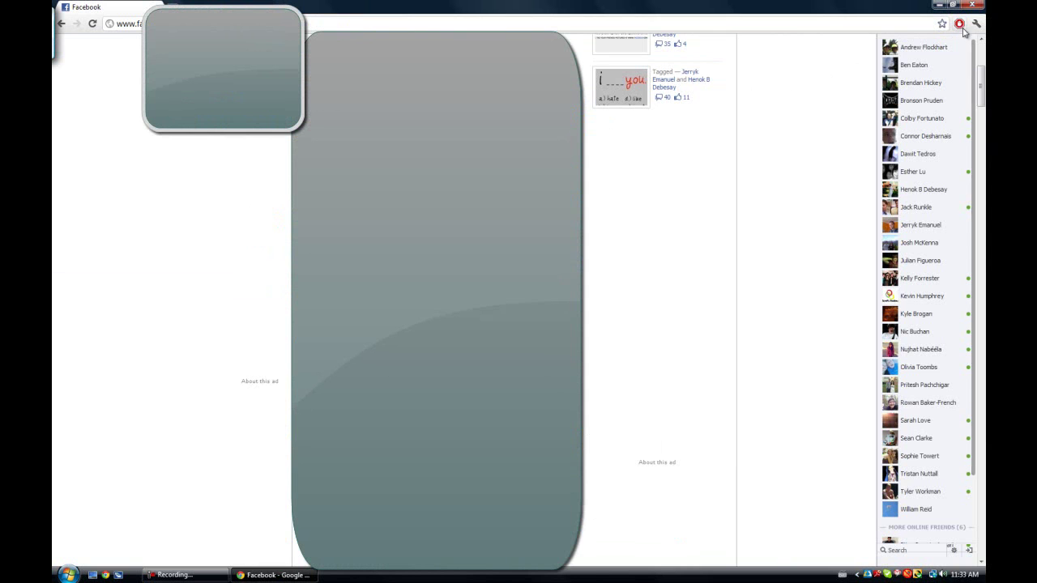
pyautogui.scroll(3, 672, 252)
pyautogui.scroll(-3, 666, 253)
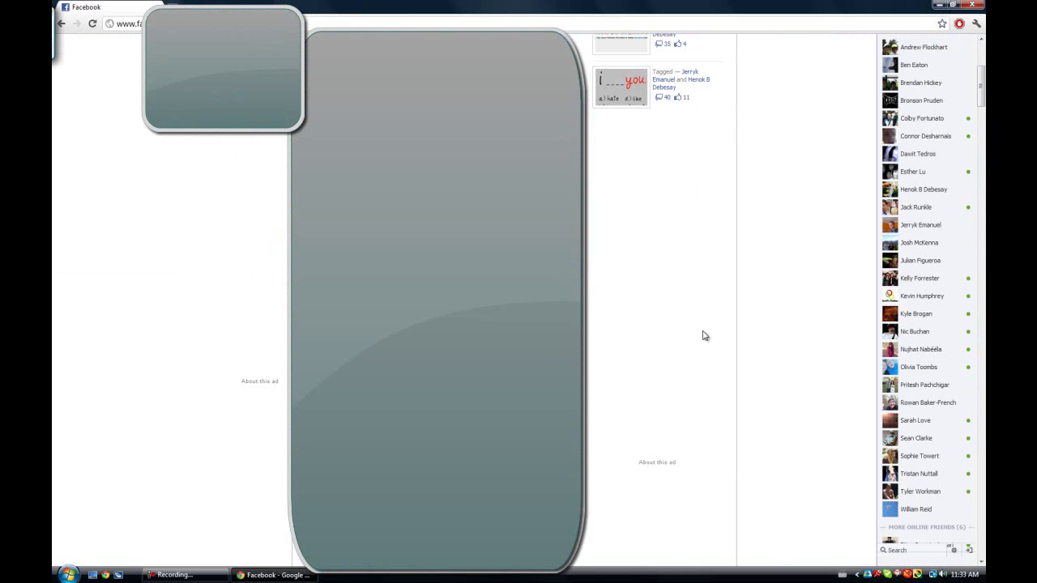
pyautogui.scroll(3, 799, 255)
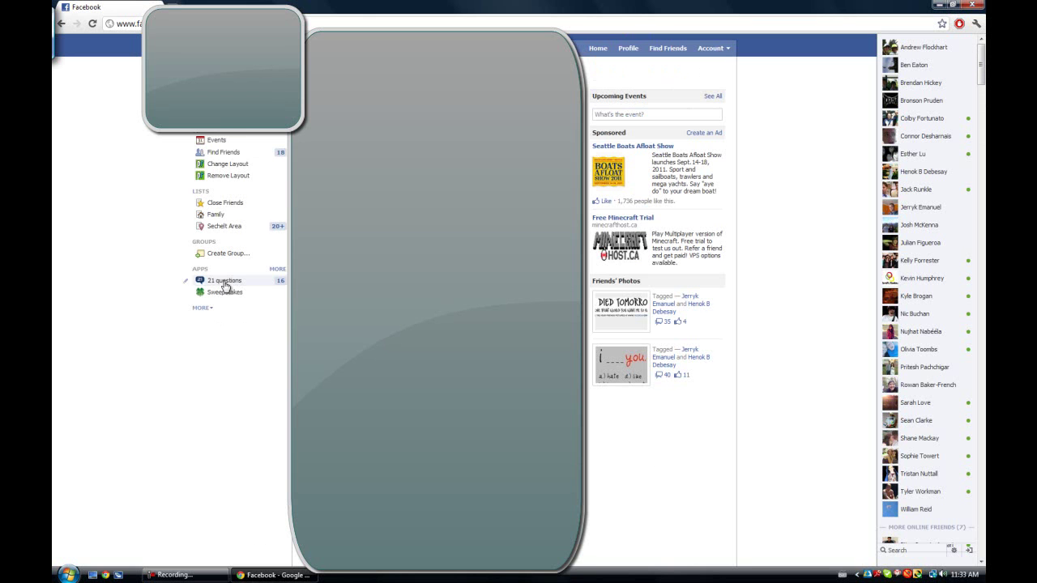
# Step: Open YouTube in a new tab, search VEVO and open the VEVO channel
pyautogui.hotkey('ctrl', 't')
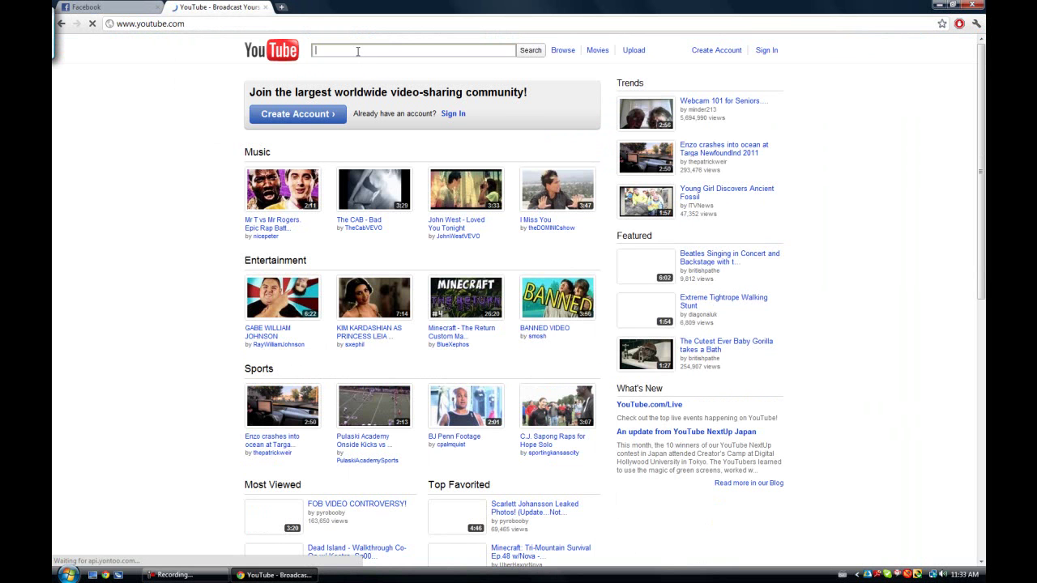
pyautogui.write('VEVO')
pyautogui.press('Return')
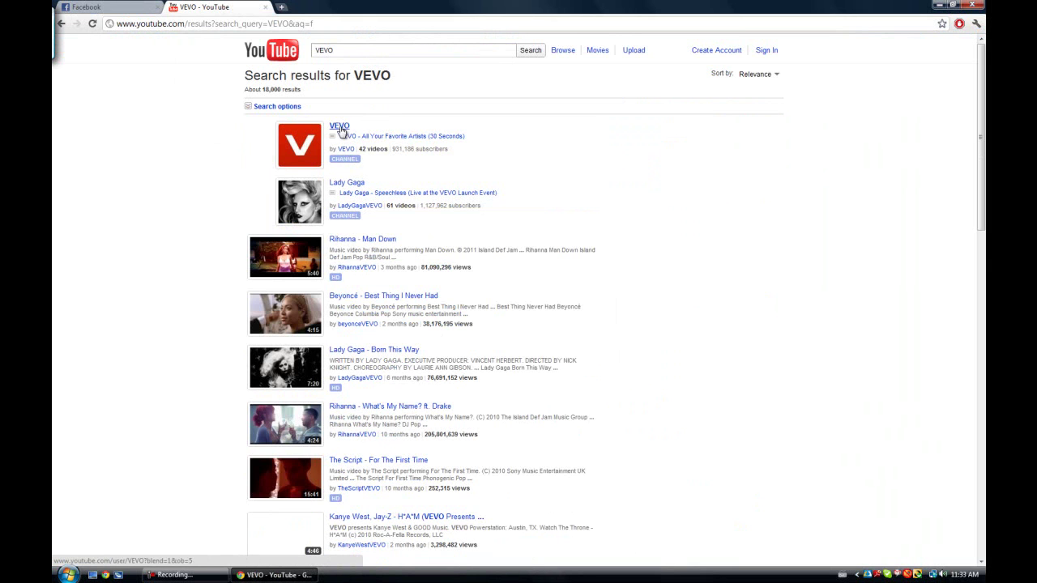
pyautogui.click(339, 127)
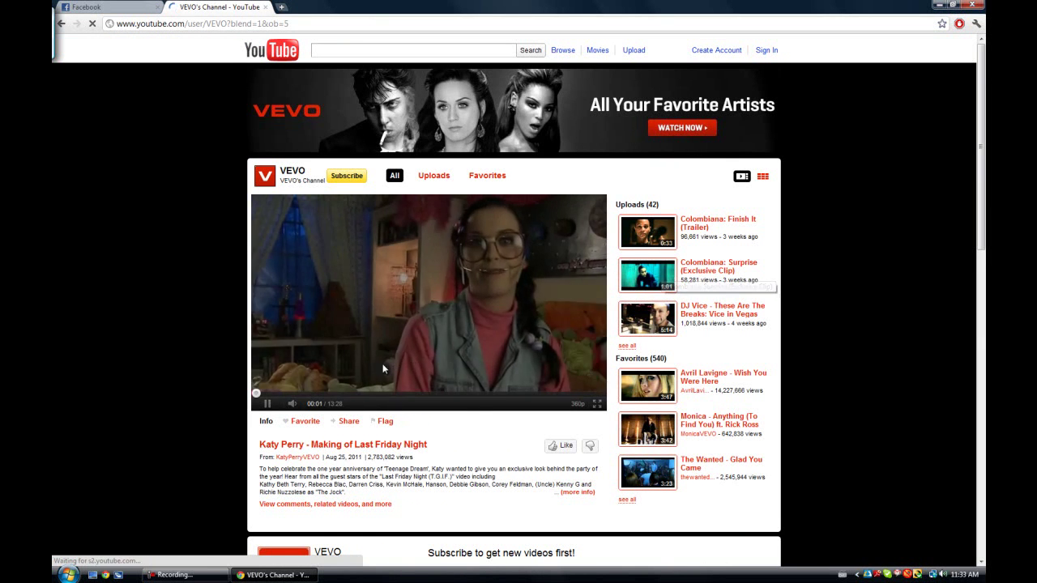
# Step: Play and pause the featured video and Colombiana: Surprise clip, then return to YouTube home
pyautogui.click(347, 384)
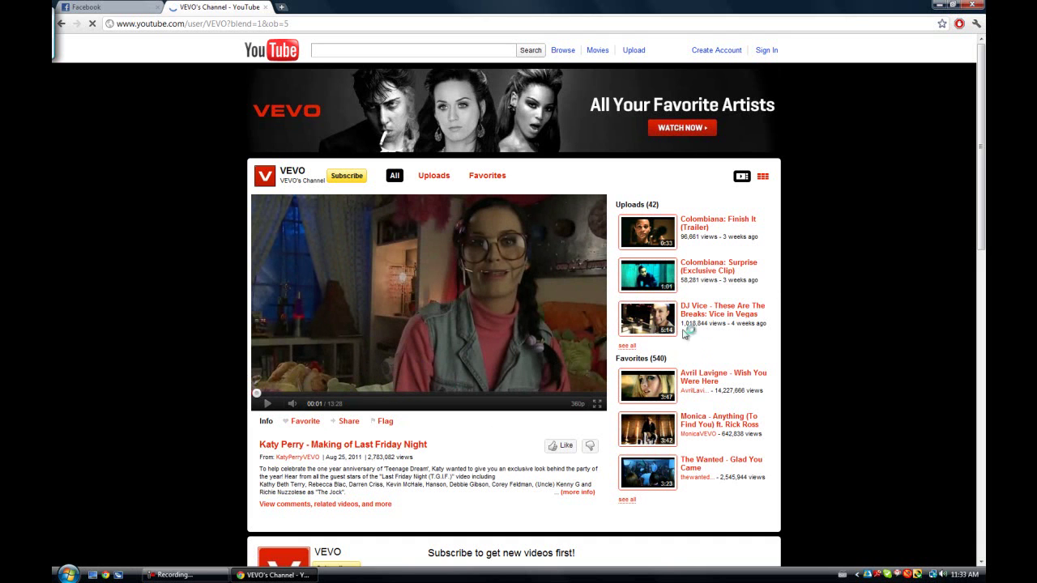
pyautogui.click(704, 275)
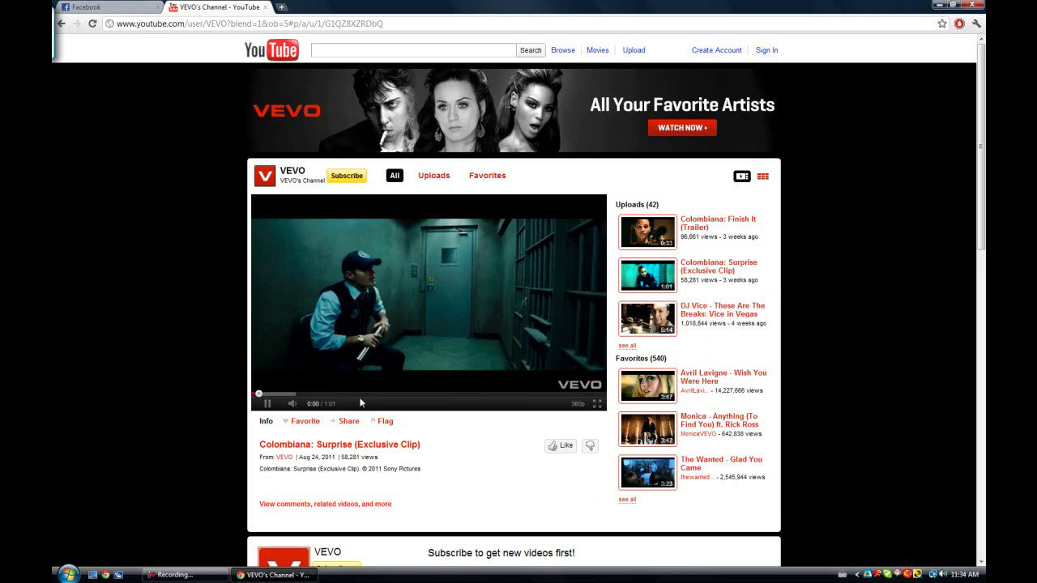
pyautogui.press('space')
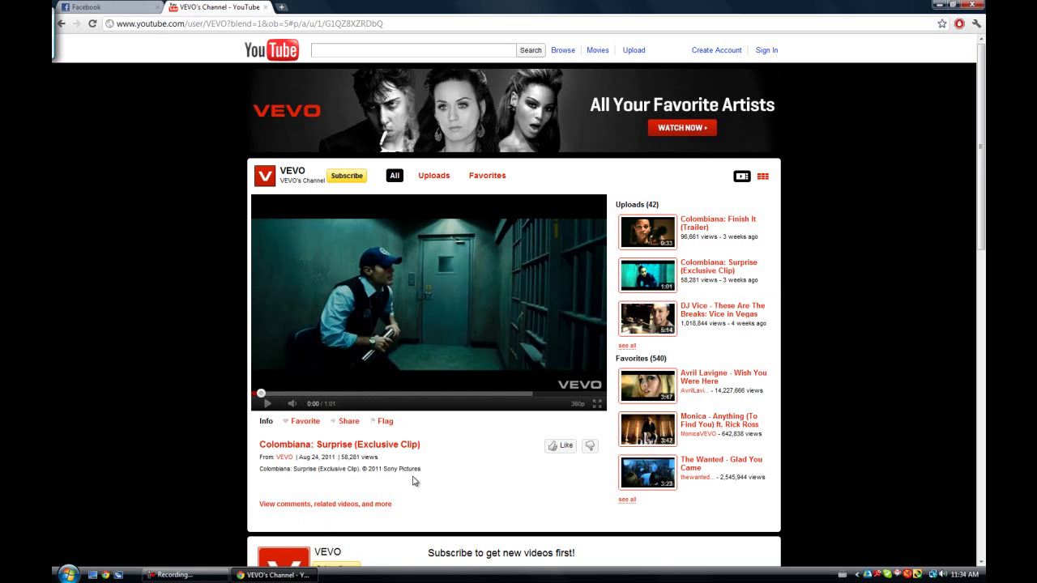
pyautogui.moveTo(410, 528)
pyautogui.mouseDown()
pyautogui.moveTo(409, 508)
pyautogui.moveTo(258, 421)
pyautogui.mouseUp()
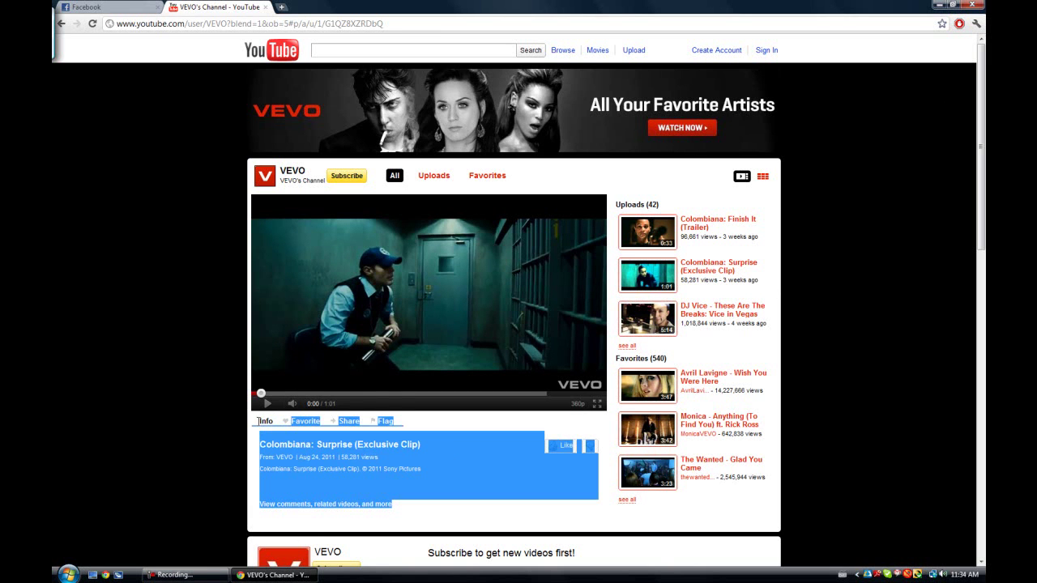
pyautogui.click(191, 422)
pyautogui.scroll(-5, 881, 470)
pyautogui.scroll(5, 861, 474)
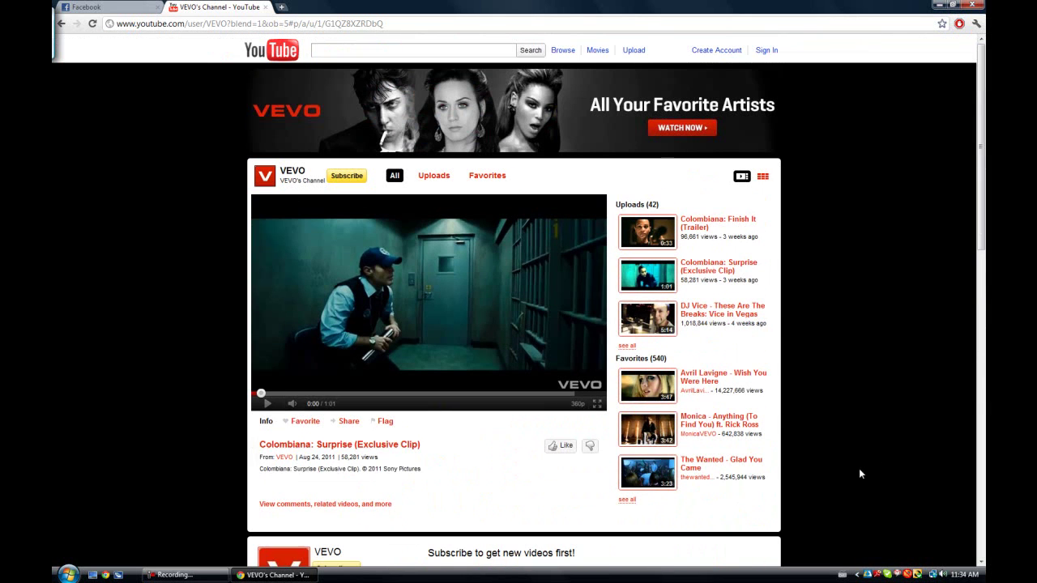
pyautogui.click(296, 58)
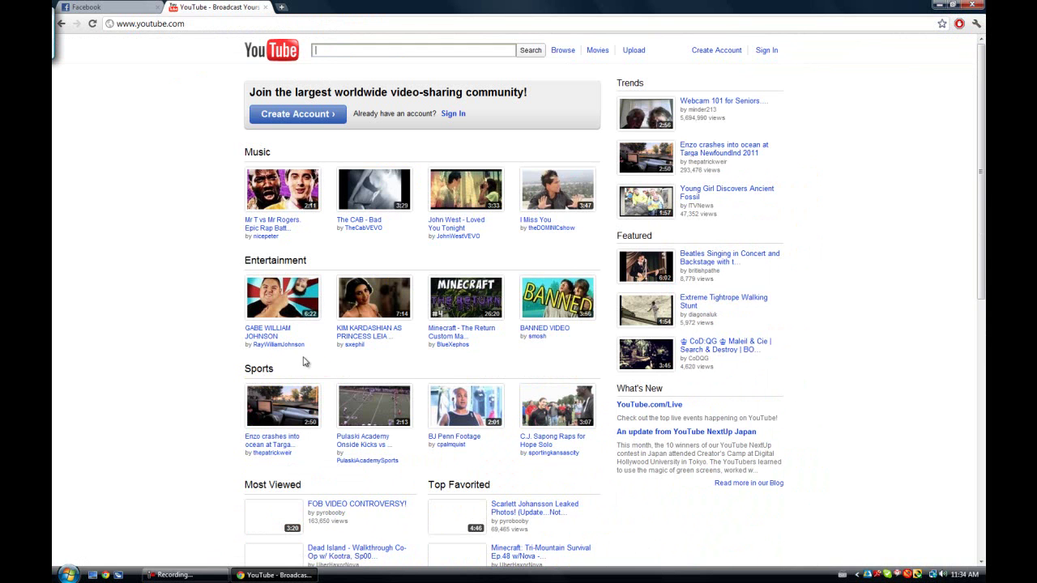
pyautogui.scroll(-2, 364, 359)
pyautogui.scroll(-1, 365, 361)
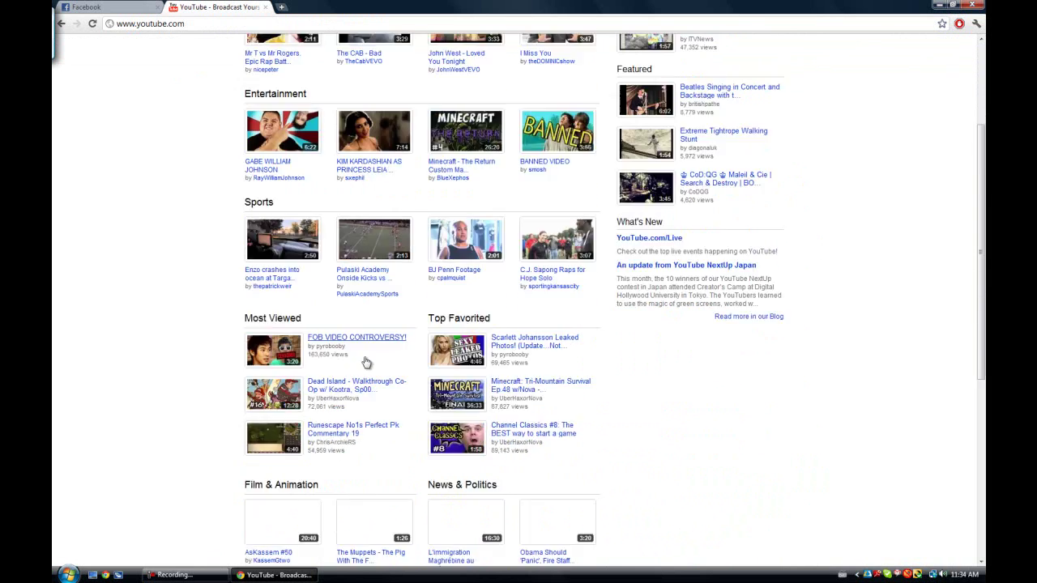
pyautogui.scroll(-5, 365, 362)
pyautogui.click(174, 575)
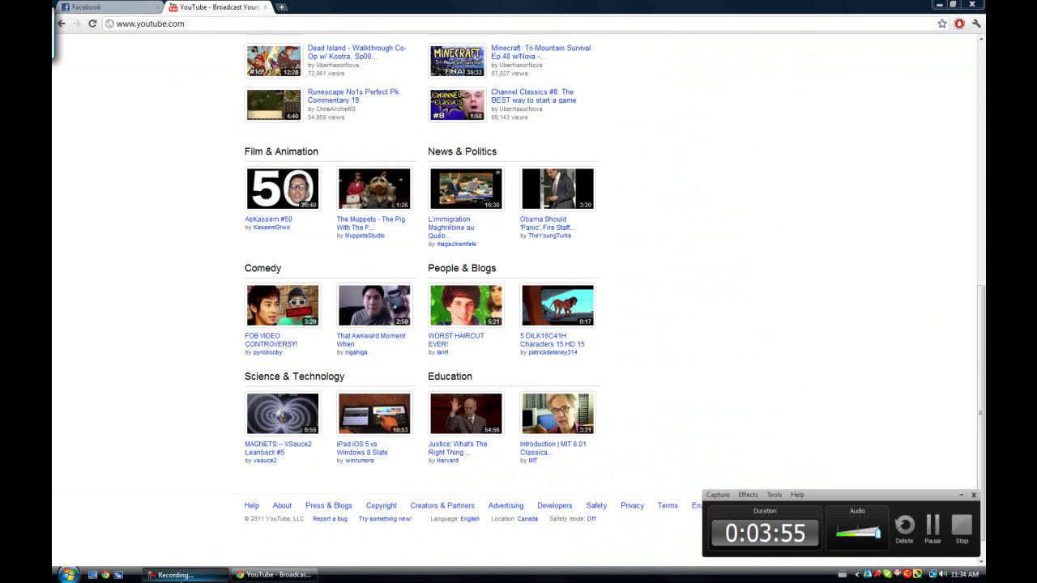